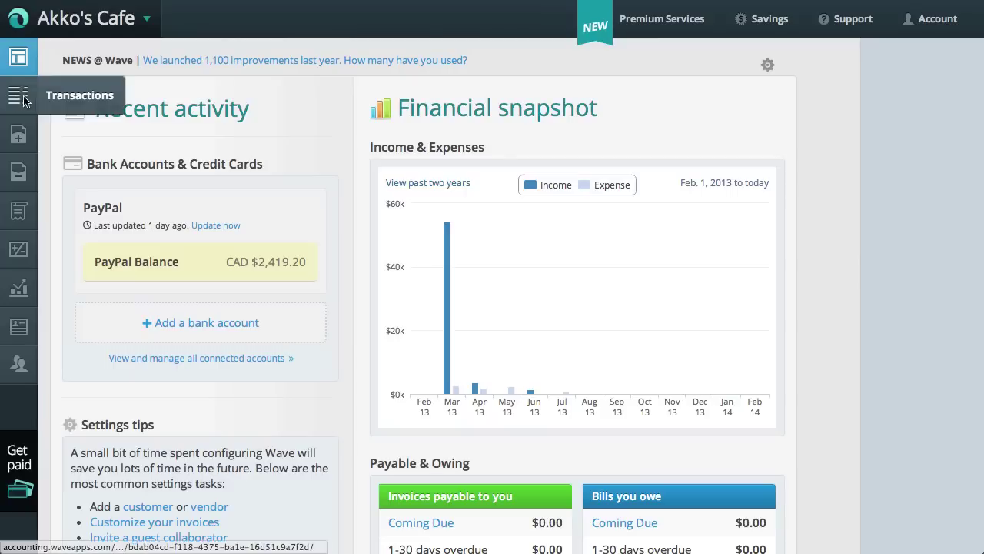
# - Switch from the dashboard to the Transactions list for Akko's Cafe
pyautogui.click(18, 95)
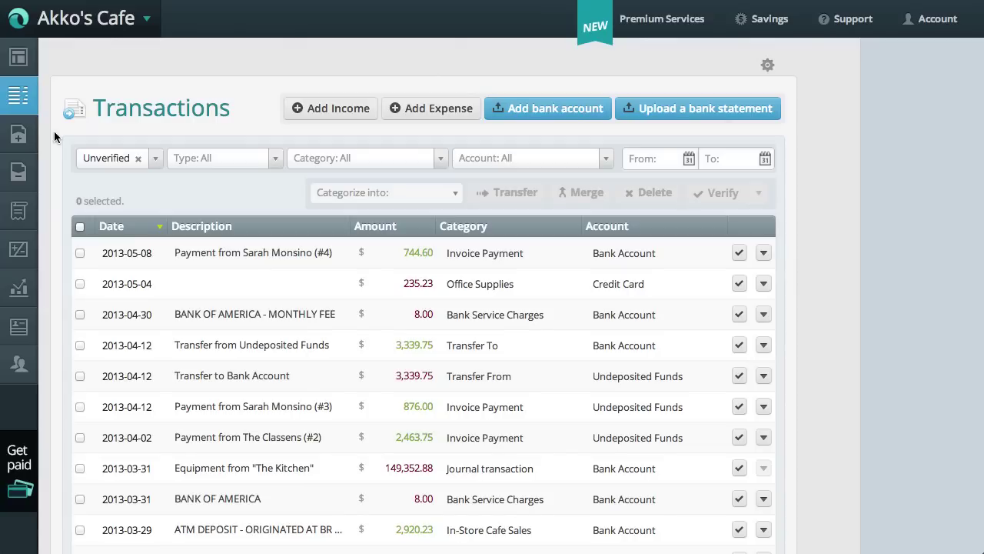
# - Select both 2013-03-06 $325.00 transactions, the Uncategorized Expense and the Food & Beverage one
pyautogui.scroll(-5, 57, 137)
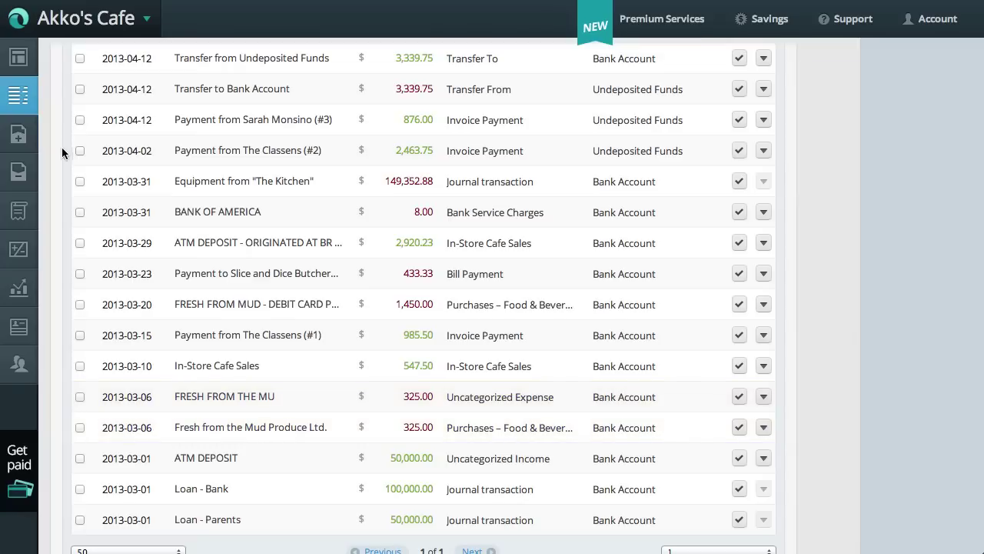
pyautogui.click(80, 396)
pyautogui.click(80, 427)
# - Merge the duplicate $325.00 entries, then verify Loan - Parents, Loan - Bank and ATM DEPOSIT
pyautogui.scroll(4, 102, 427)
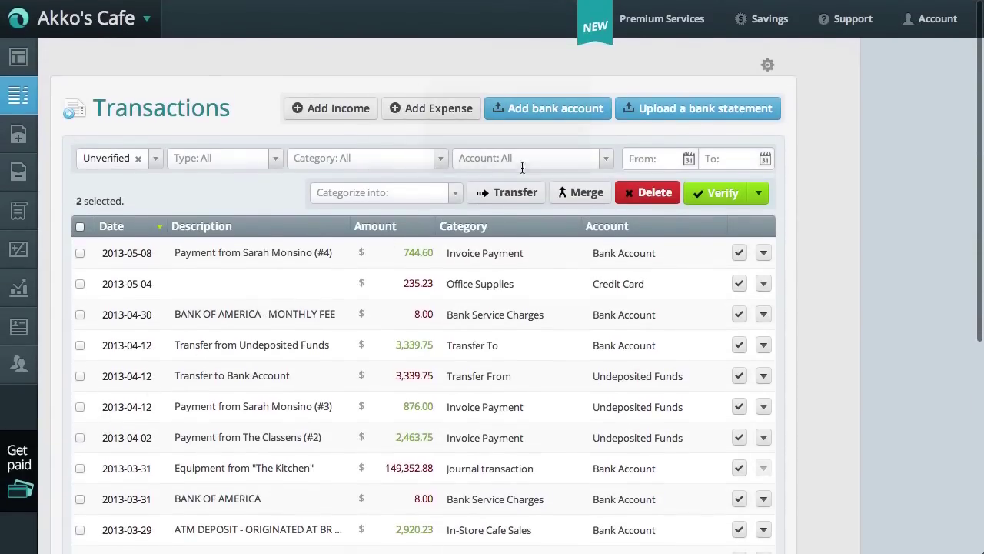
pyautogui.click(571, 196)
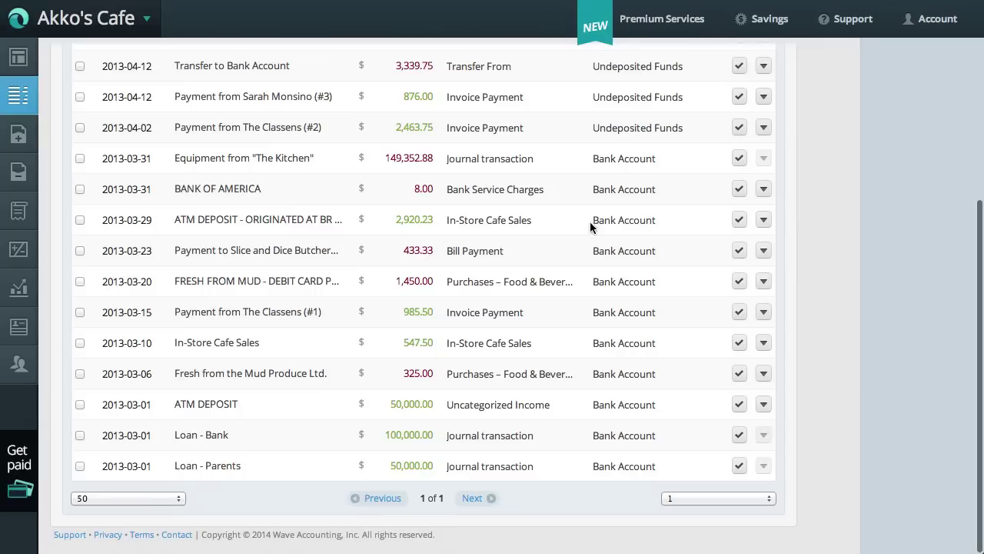
pyautogui.click(740, 466)
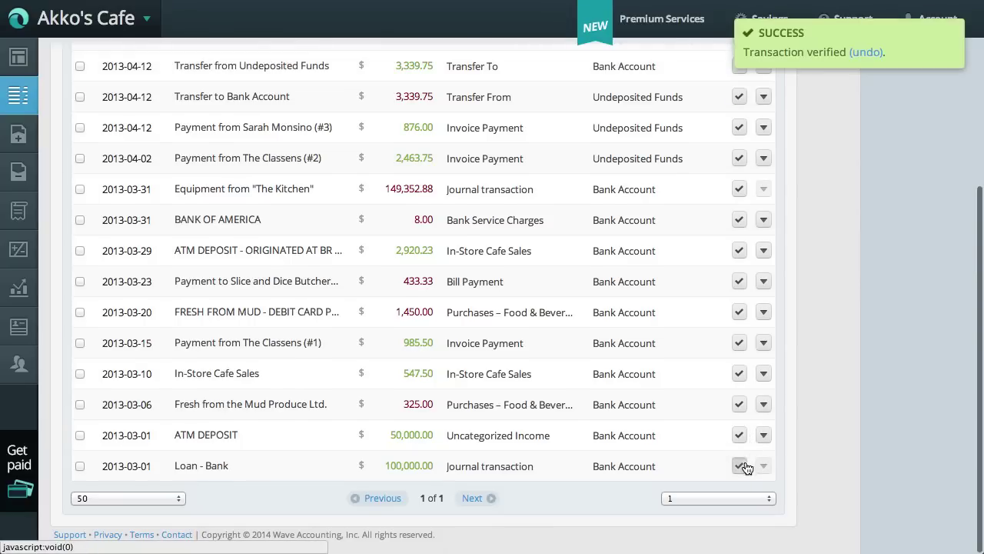
pyautogui.click(748, 458)
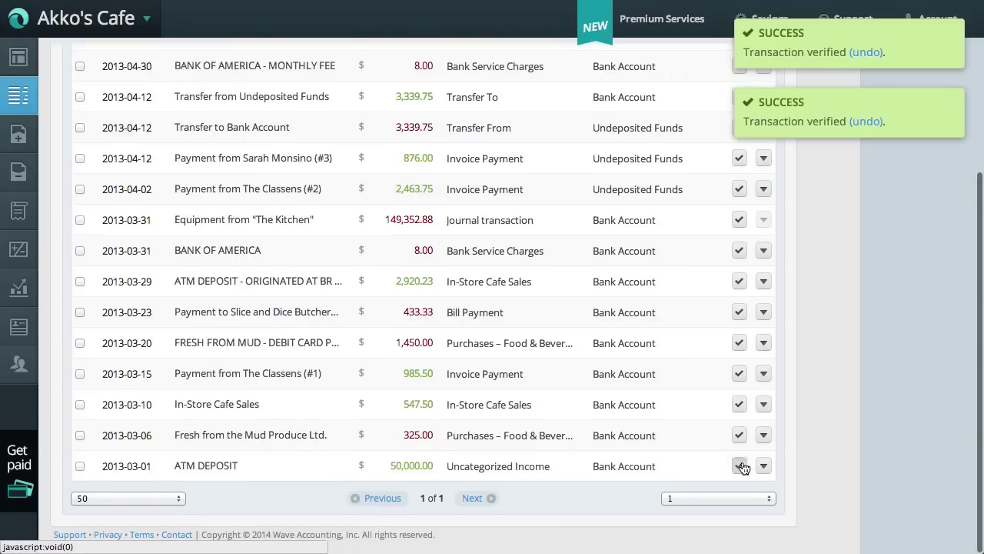
pyautogui.click(748, 458)
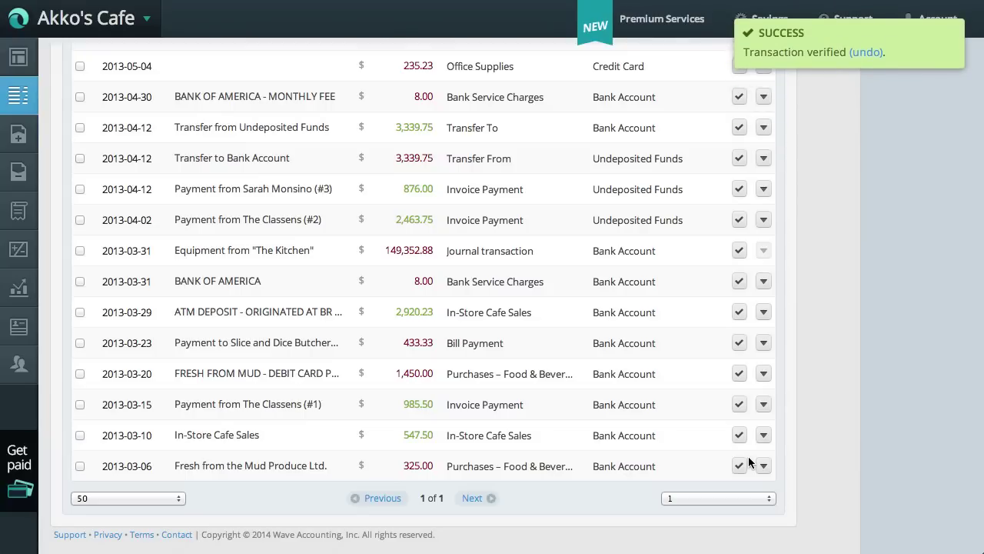
# - Change the status filter from Unverified to All Statuses
pyautogui.scroll(5, 321, 318)
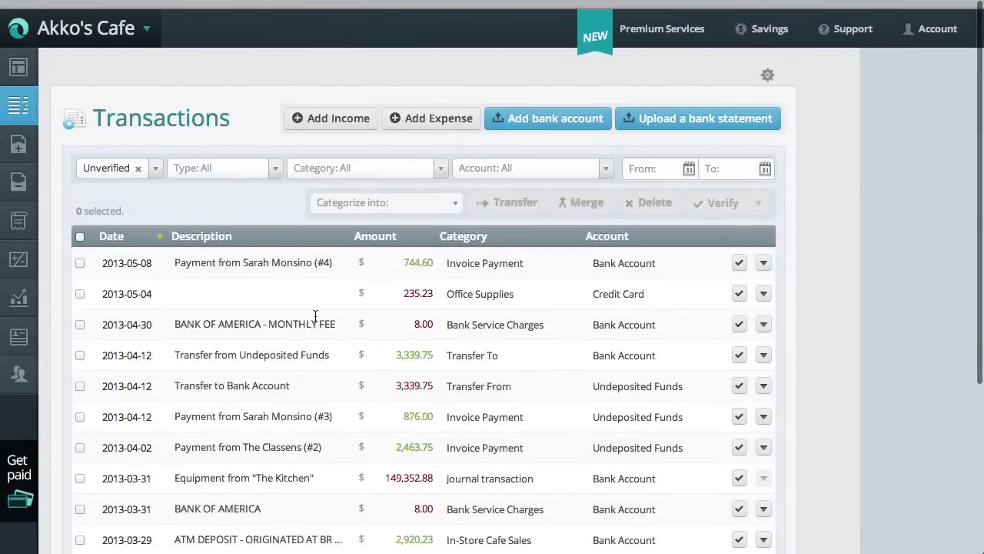
pyautogui.click(134, 159)
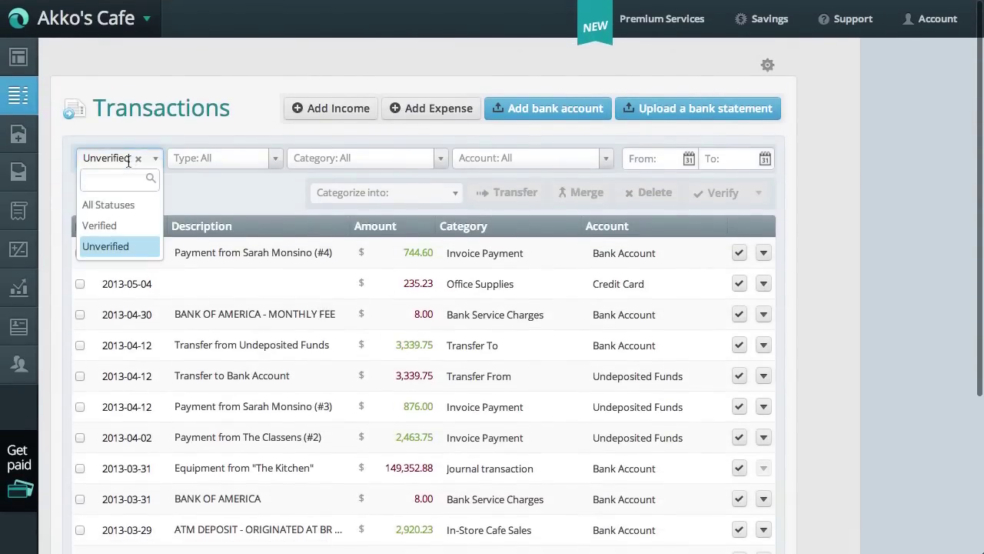
pyautogui.click(129, 206)
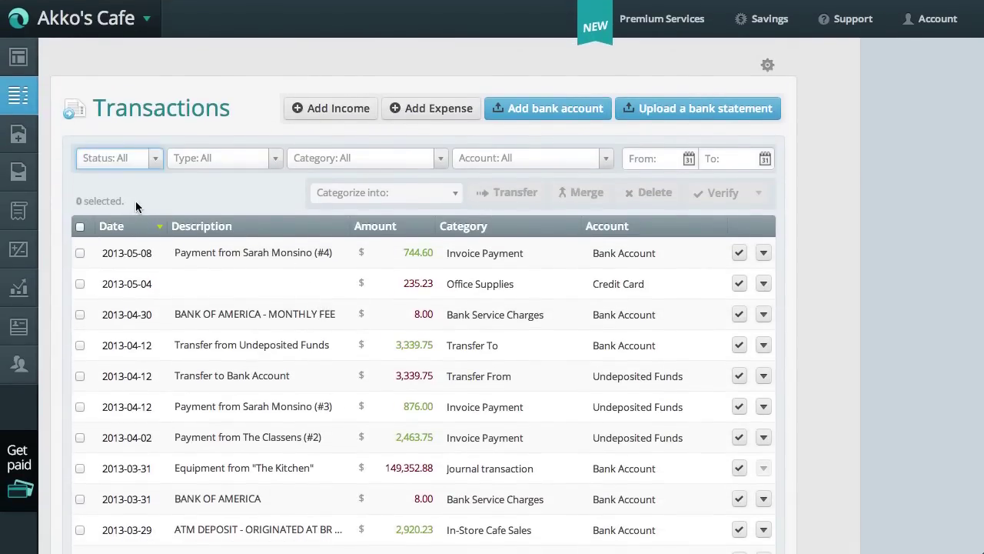
# - Verify the March 20, March 15 and adjacent March transactions, and select the 2013-03-23 butcher payment
pyautogui.scroll(-1, 135, 201)
pyautogui.scroll(-10, 136, 204)
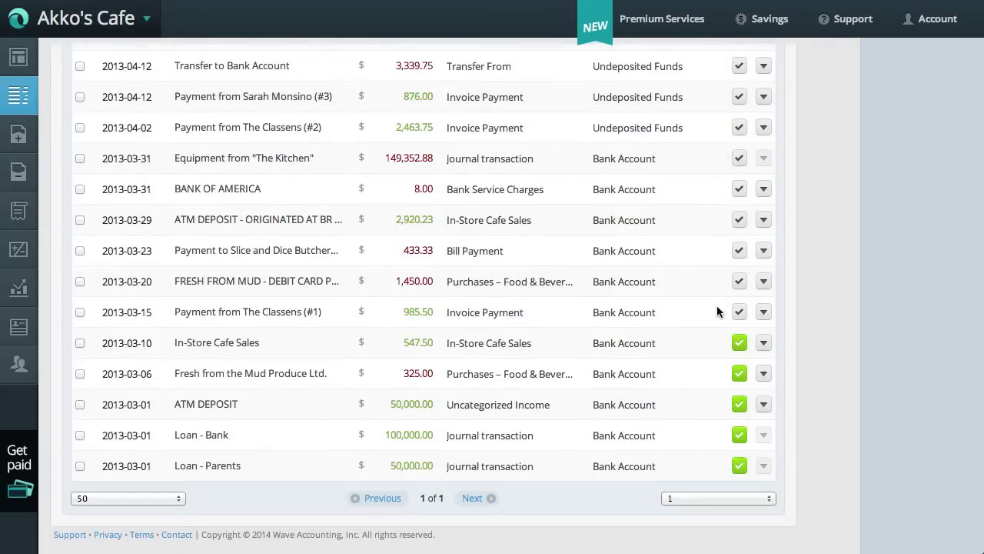
pyautogui.click(739, 312)
pyautogui.click(739, 281)
pyautogui.click(739, 250)
pyautogui.click(80, 250)
# - Add the 2013-03-31 BANK OF AMERICA charge to the selection and verify all four at once
pyautogui.click(80, 190)
pyautogui.scroll(15, 135, 190)
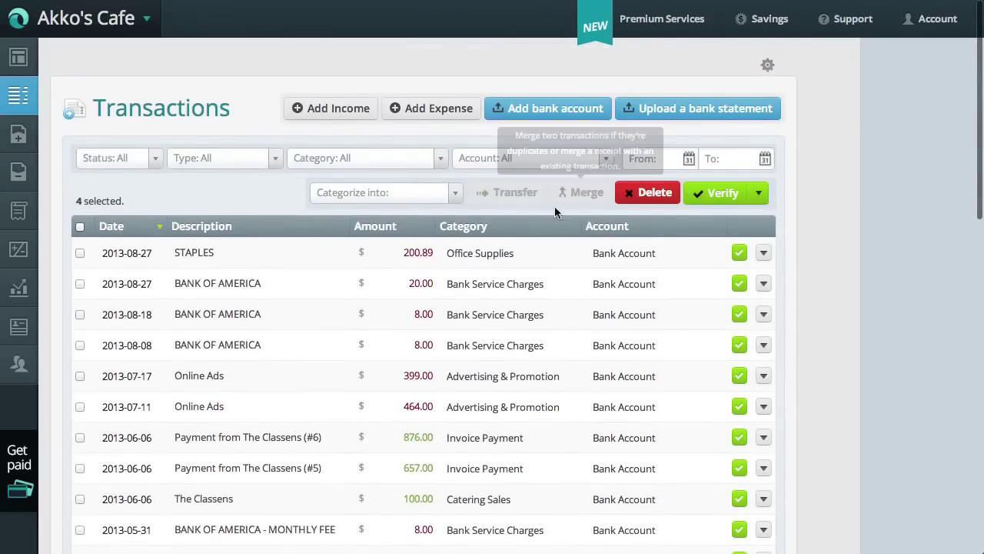
pyautogui.click(708, 194)
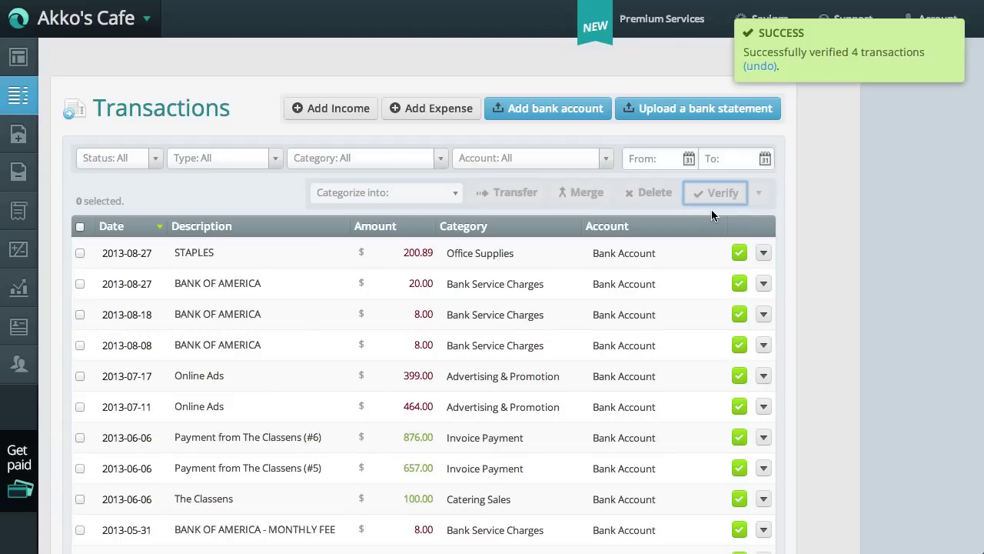
# - Filter to Bank Account and enter a 51,413.79 ending balance, leaving a $97.78 difference
pyautogui.click(575, 166)
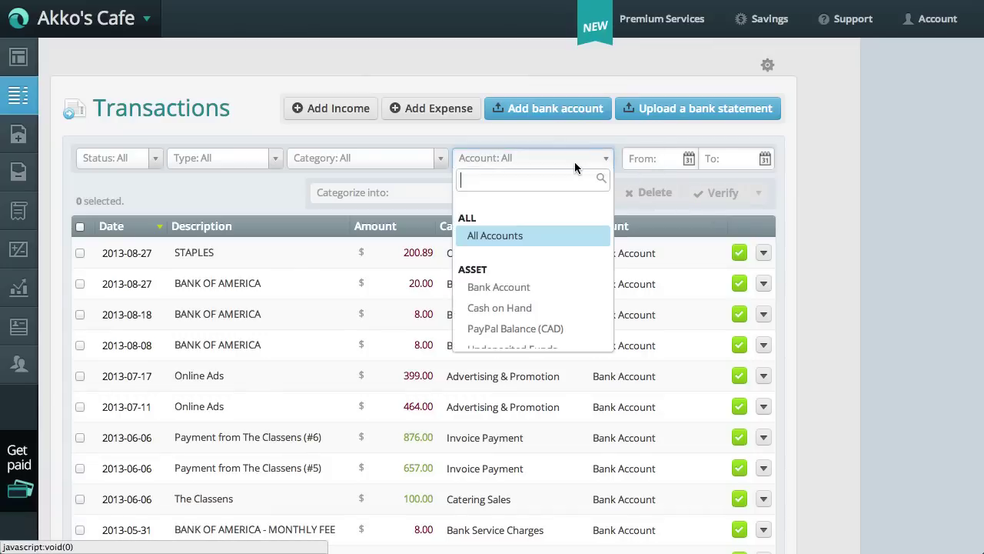
pyautogui.click(555, 285)
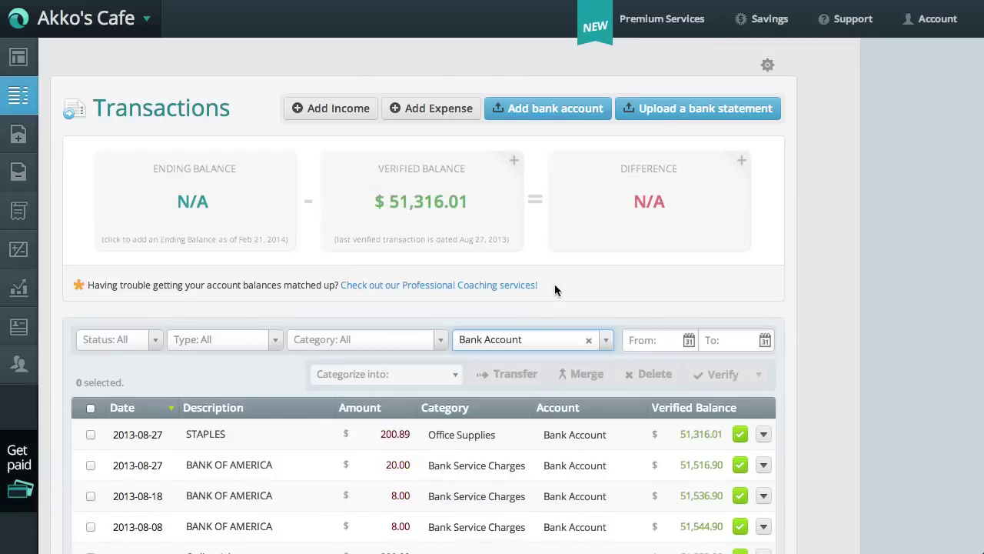
pyautogui.click(236, 202)
pyautogui.write('51,4')
pyautogui.write('13.79')
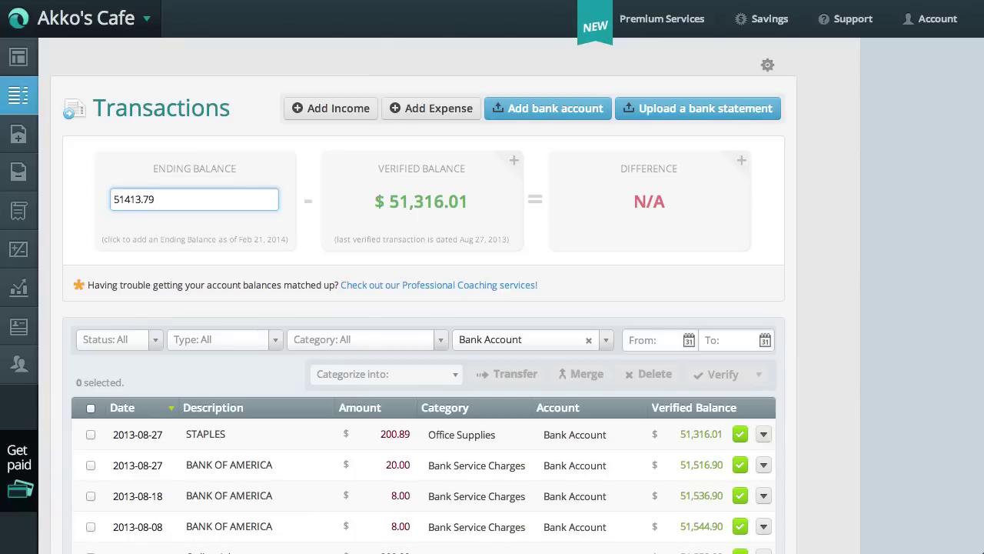
pyautogui.press('Return')
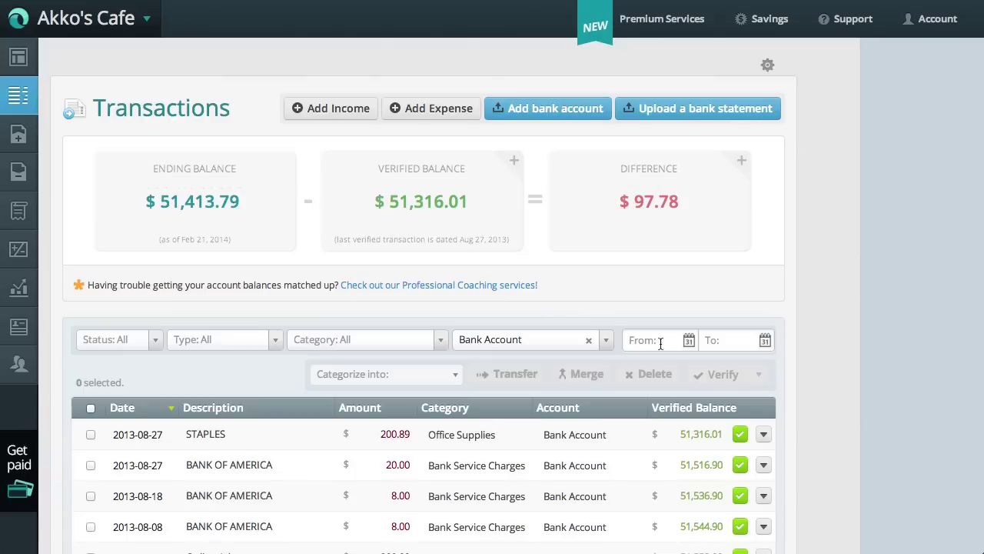
# - Set the transaction date range from 2013-03-01 to 2013-03-31
pyautogui.click(731, 340)
pyautogui.doubleClick(579, 363)
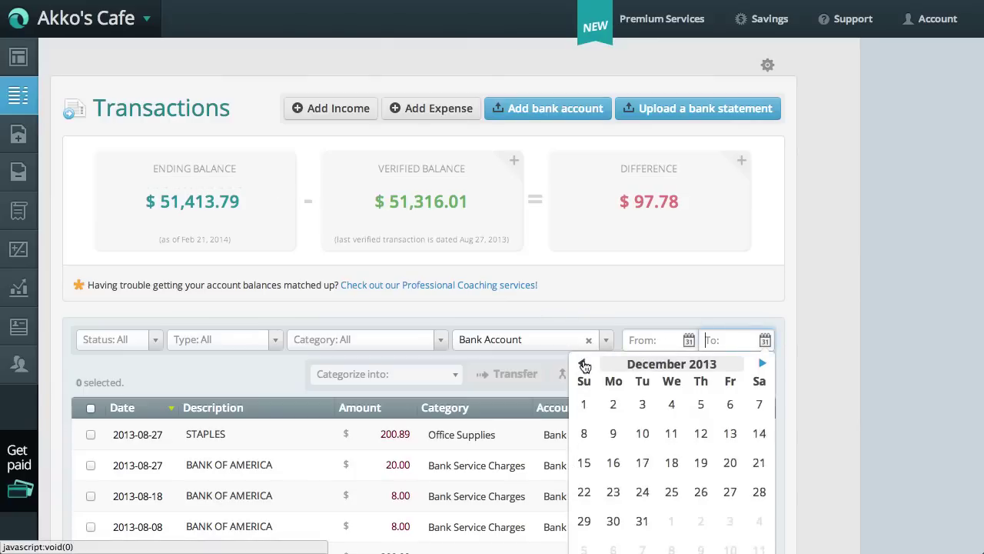
pyautogui.tripleClick(581, 364)
pyautogui.tripleClick(582, 365)
pyautogui.click(584, 365)
pyautogui.click(584, 366)
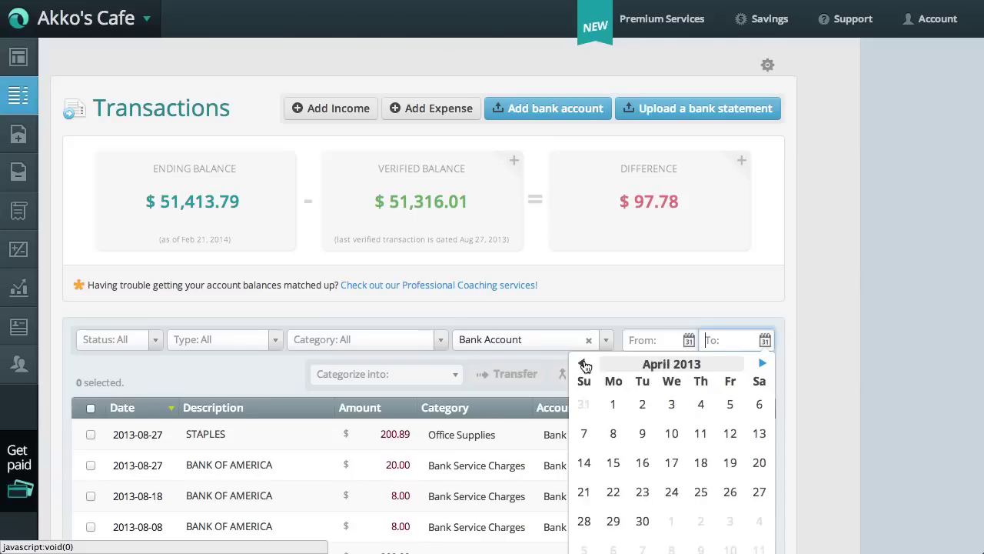
pyautogui.click(583, 366)
pyautogui.click(586, 547)
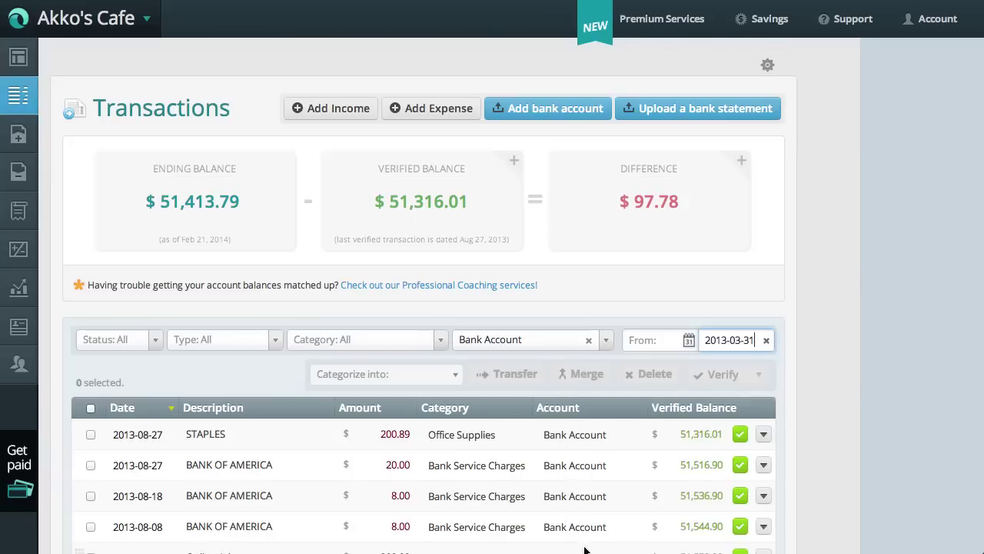
pyautogui.click(665, 339)
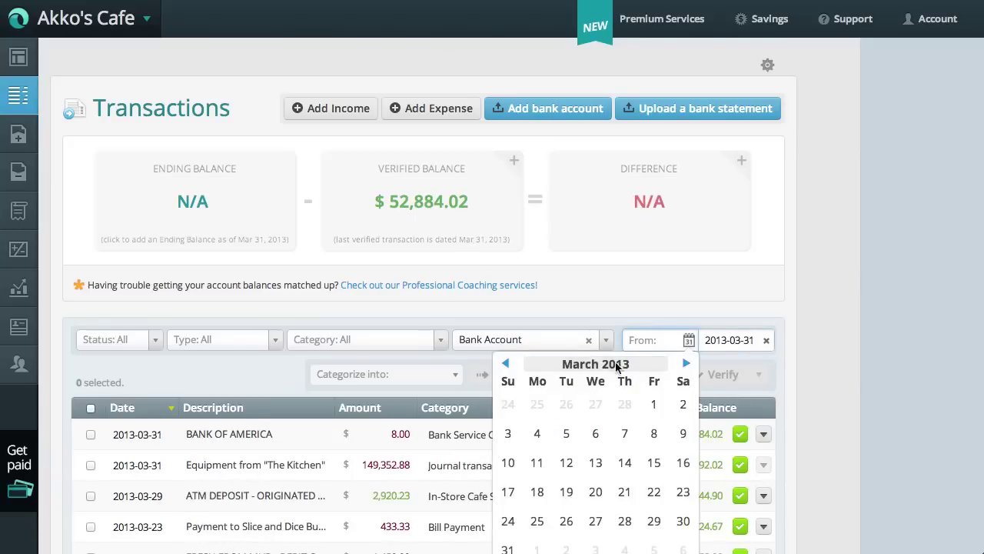
pyautogui.click(652, 404)
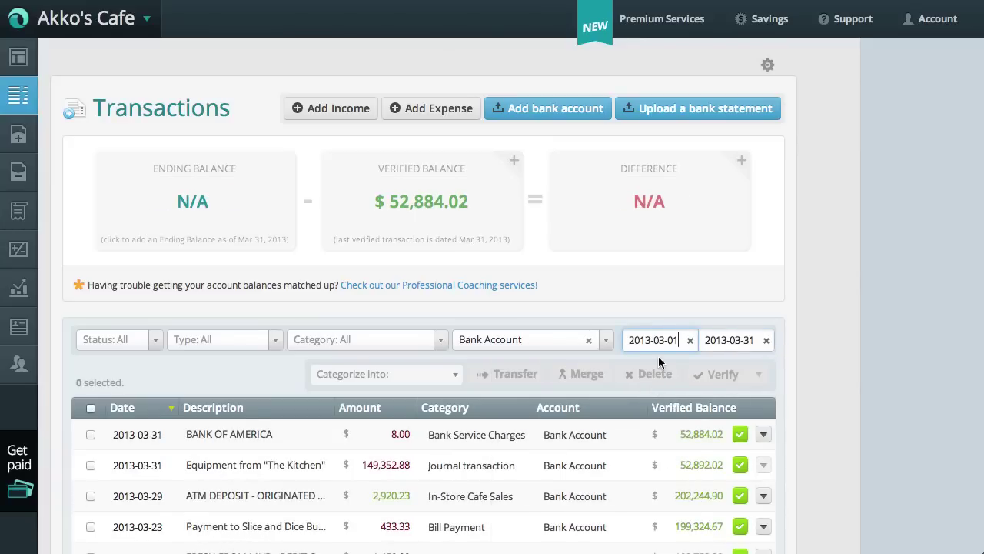
# - Enter 51413.79 as the ending balance, showing a -$1,470.23 difference
pyautogui.click(215, 203)
pyautogui.write('51')
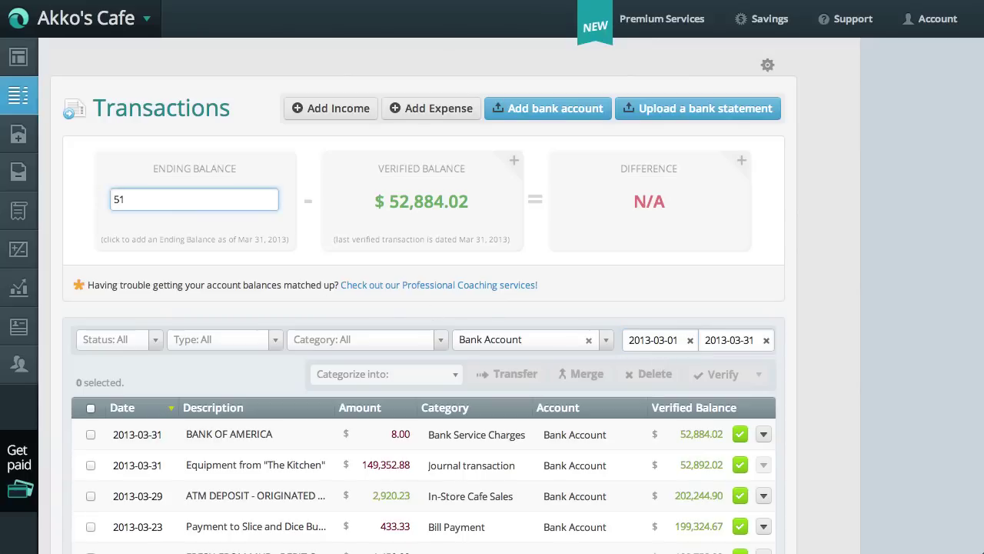
pyautogui.write('413.79')
pyautogui.press('Return')
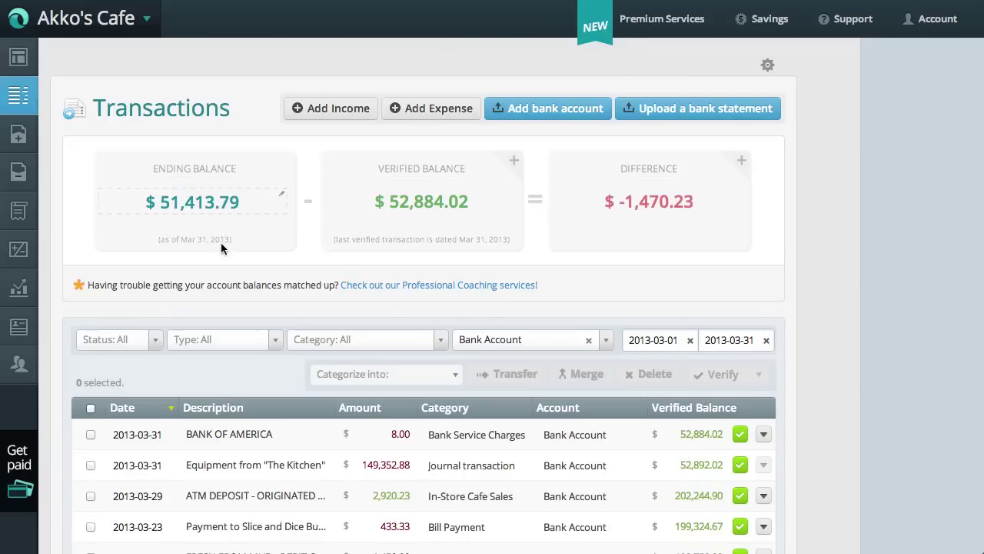
pyautogui.scroll(-5, 221, 245)
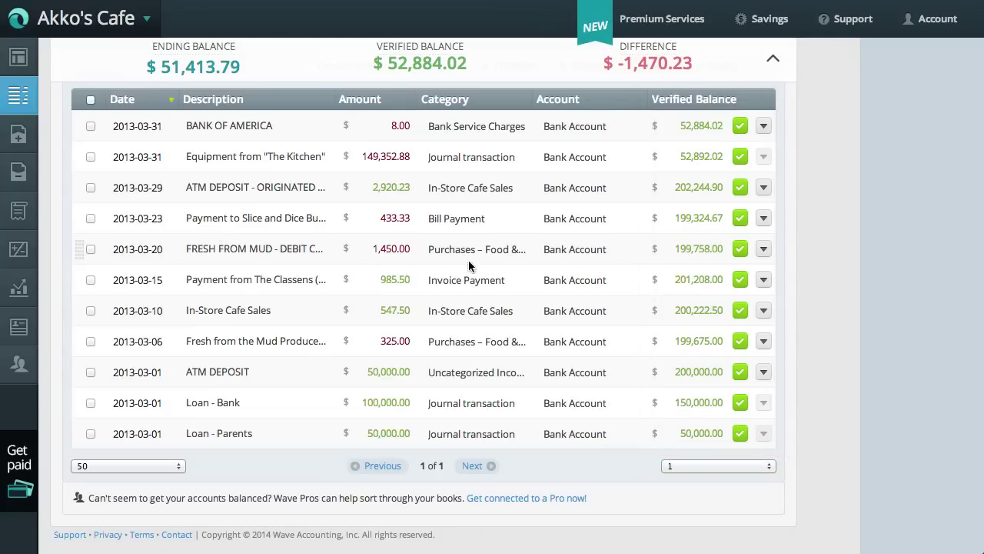
pyautogui.click(740, 189)
pyautogui.click(741, 220)
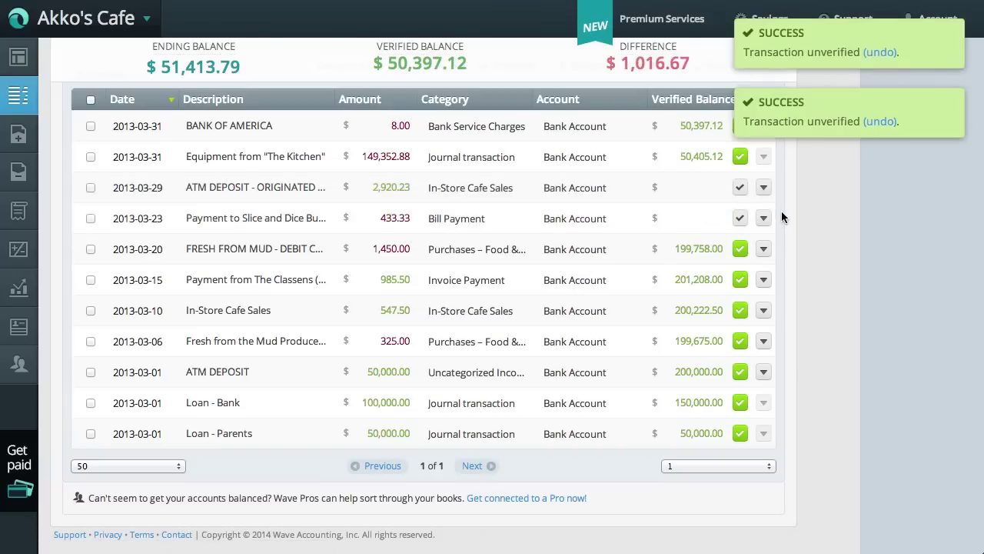
pyautogui.click(741, 218)
pyautogui.click(739, 186)
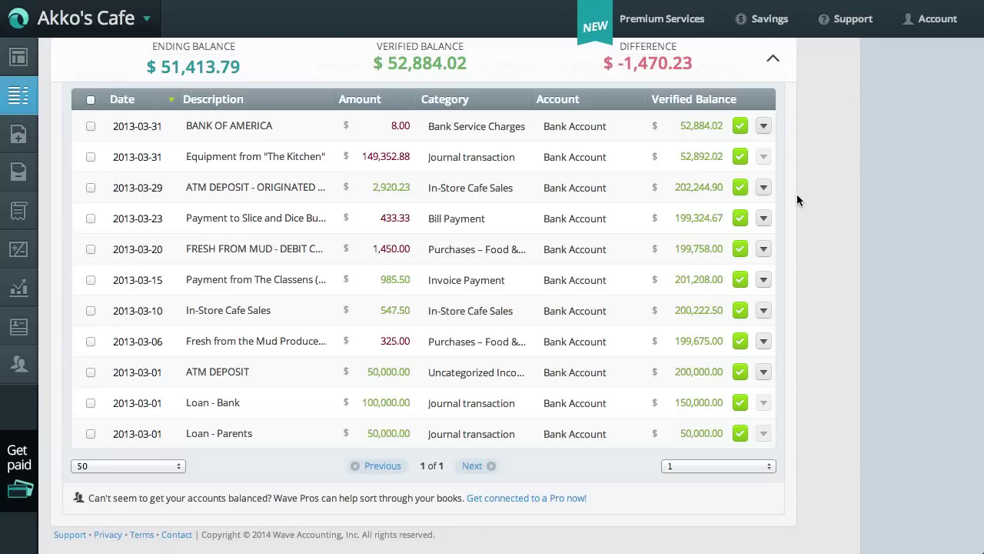
# - Drag the FRESH FROM MUD debit and ATM DEPOSIT above the verified rows, reaching $0.00 difference
pyautogui.moveTo(78, 252); pyautogui.dragTo(74, 123)
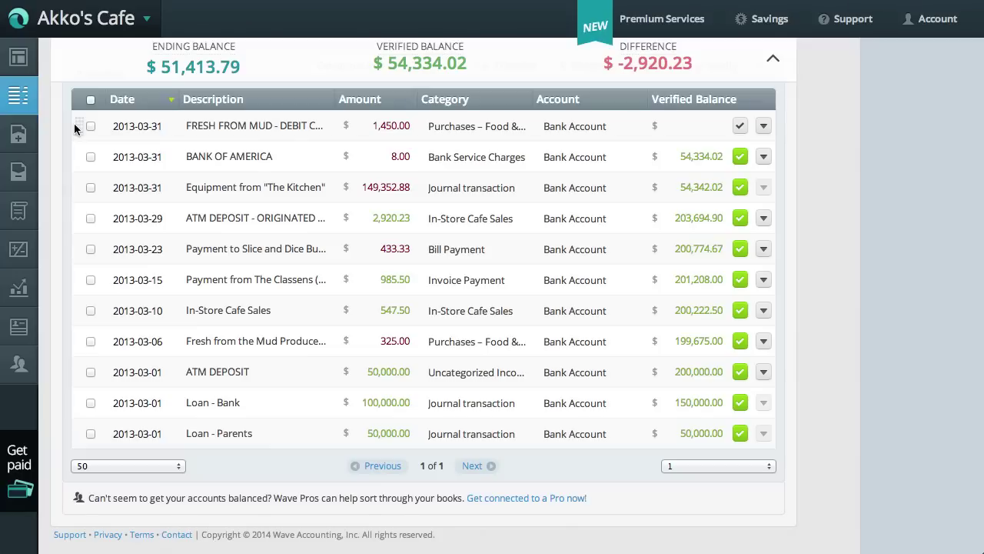
pyautogui.moveTo(79, 220); pyautogui.dragTo(77, 145)
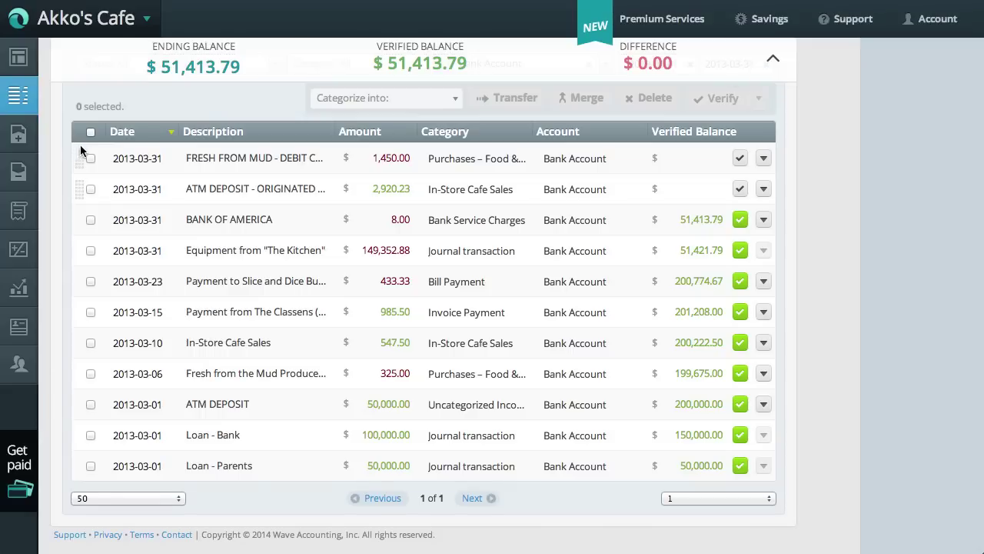
pyautogui.scroll(5, 80, 145)
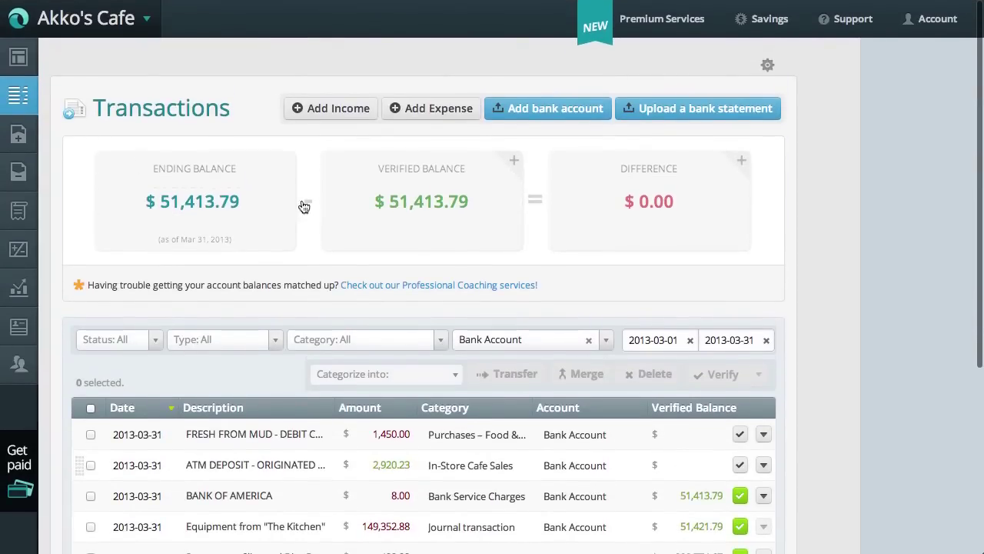
# - Expand the Verified Balance and Difference breakdowns: $1,450.00 withdrawals, $2,920.23 deposits unverified
pyautogui.click(397, 219)
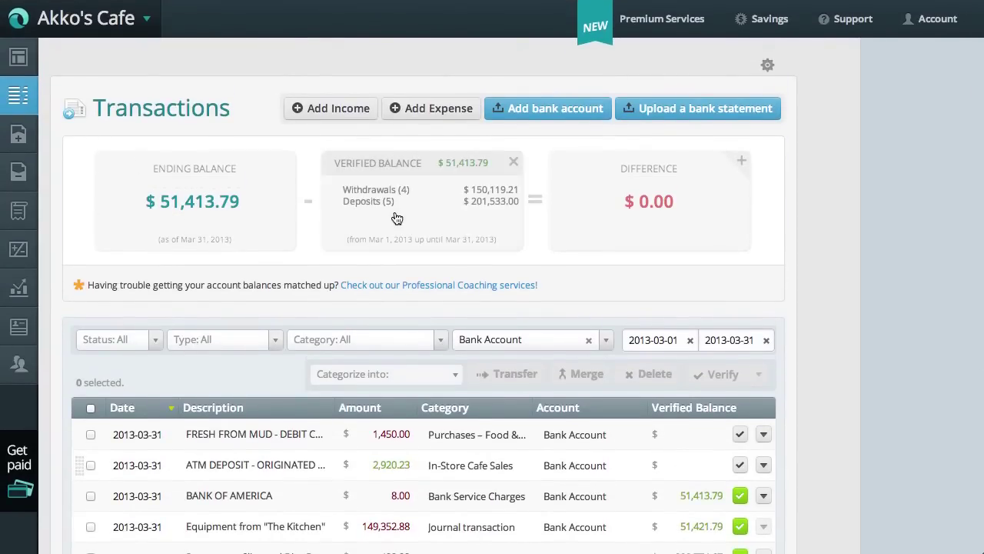
pyautogui.click(620, 238)
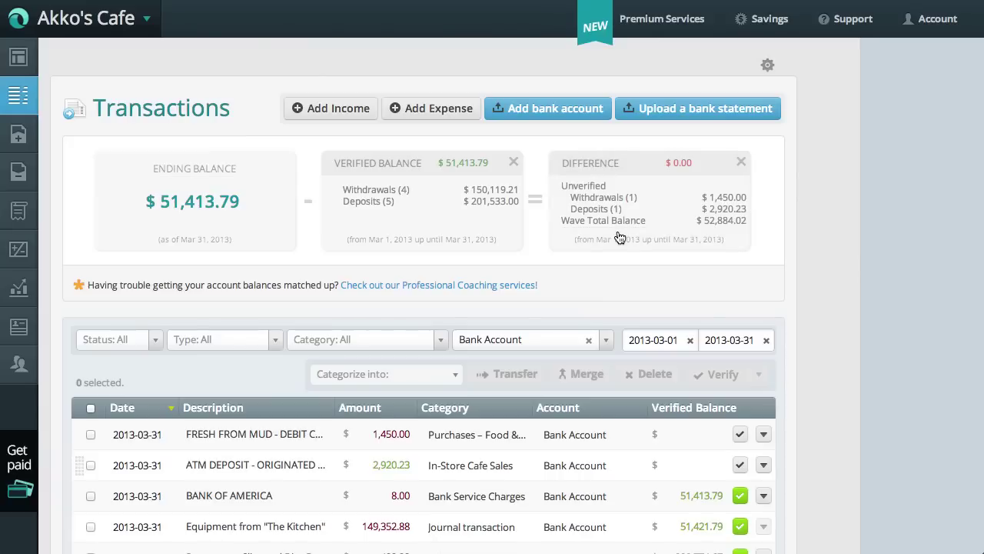
pyautogui.click(734, 338)
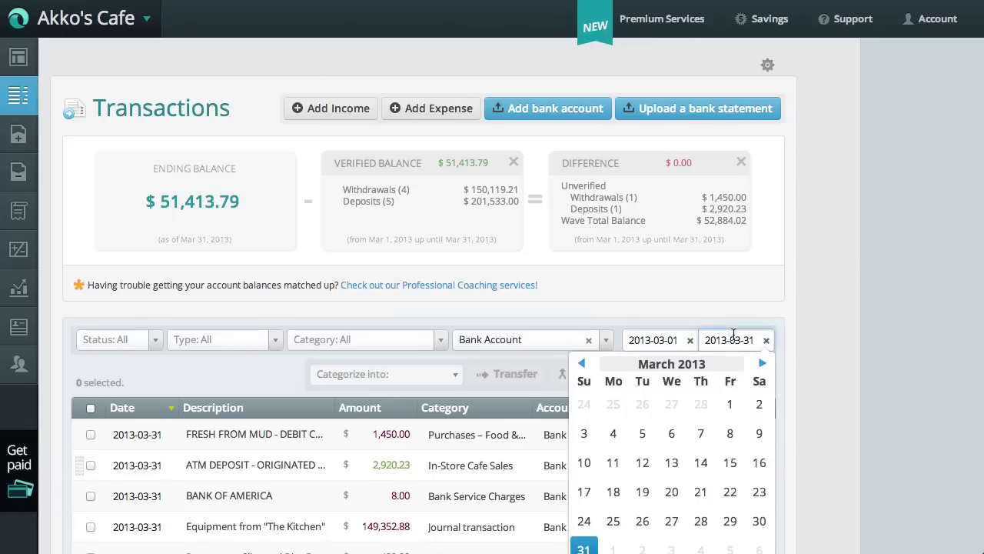
# - Try an April 30, 2013 end date, revert it to March 31, then reload Transactions
pyautogui.click(762, 362)
pyautogui.click(640, 521)
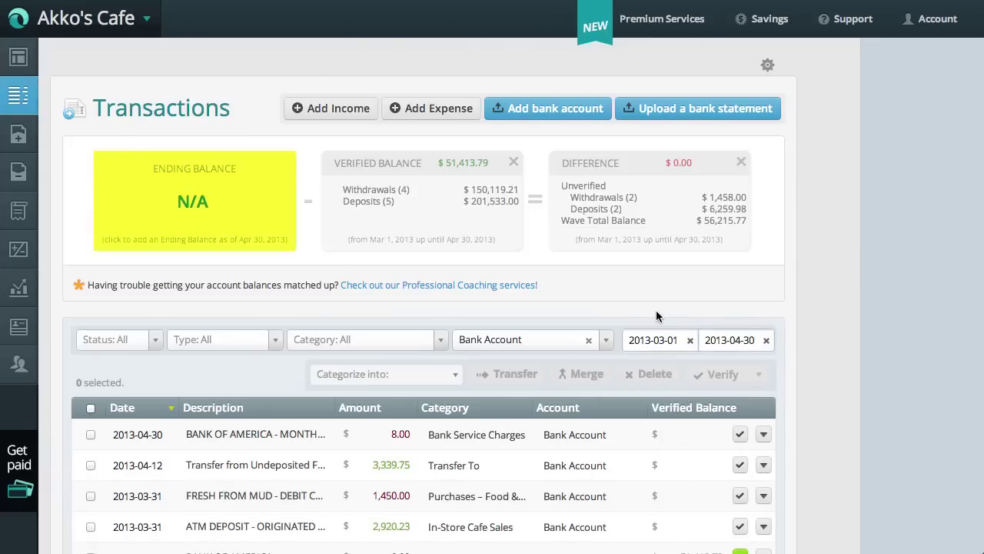
pyautogui.click(718, 339)
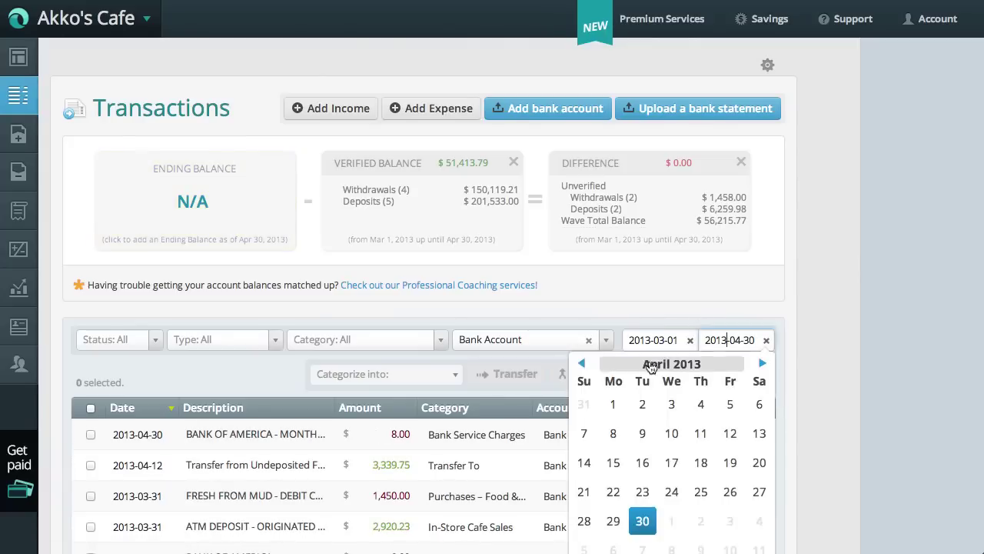
pyautogui.click(582, 364)
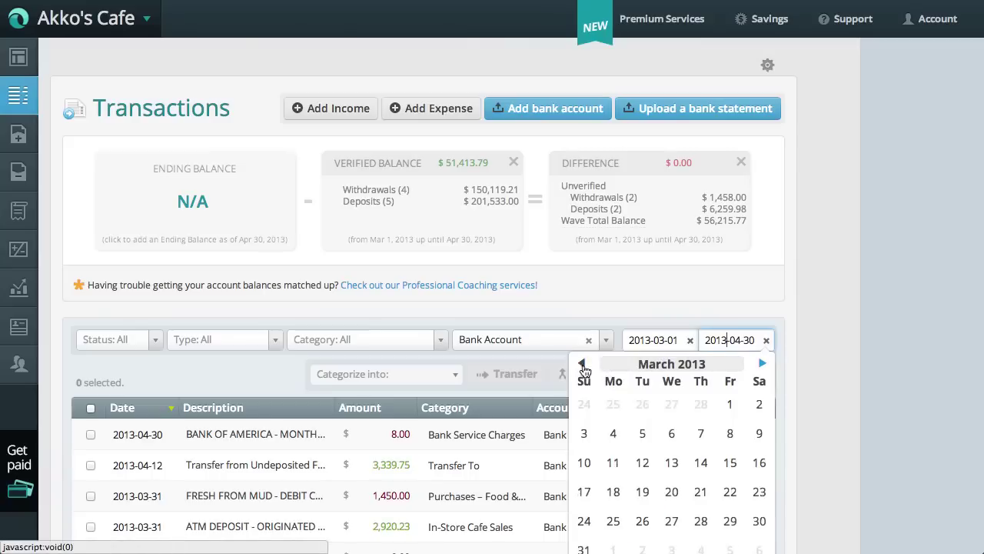
pyautogui.click(584, 548)
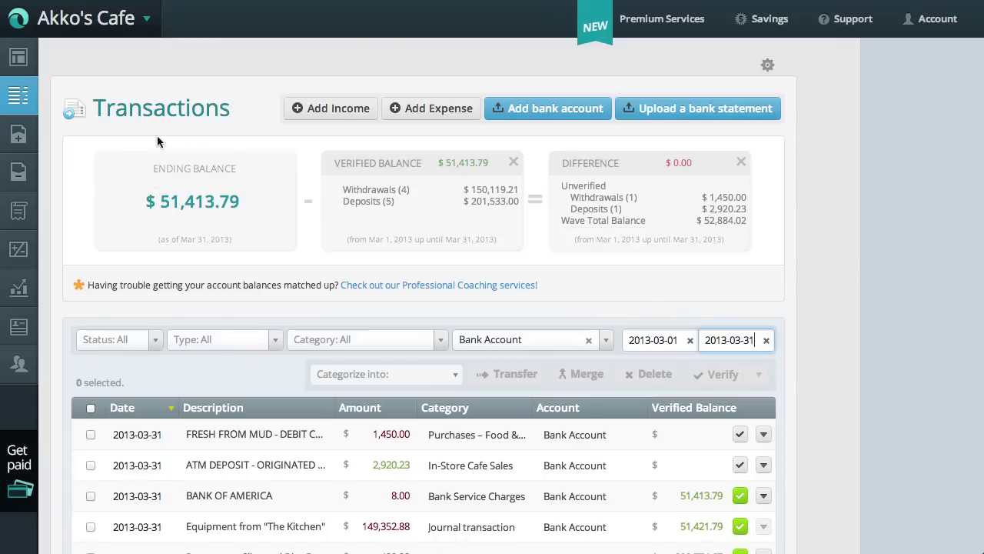
pyautogui.click(18, 96)
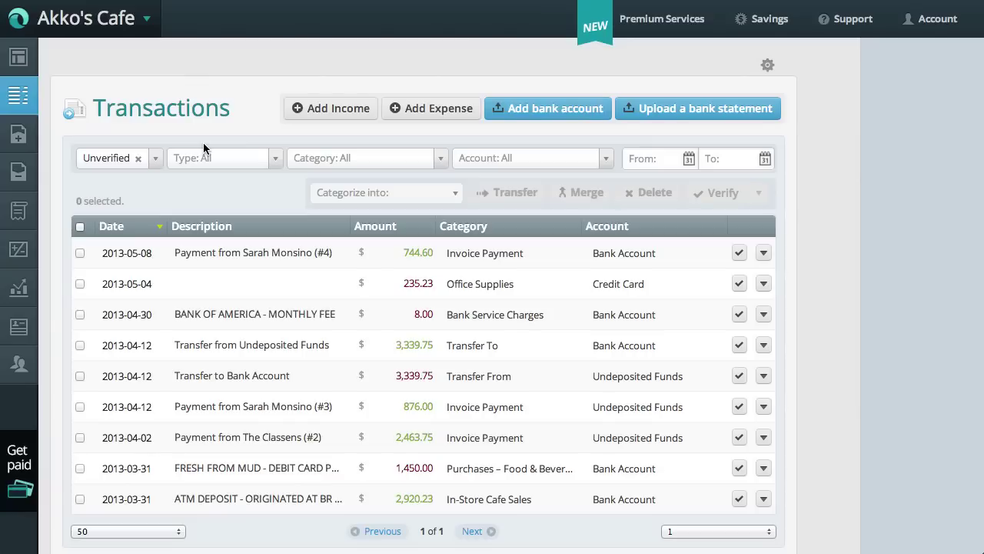
# - Filter the unverified transactions to the Bank Account
pyautogui.click(576, 159)
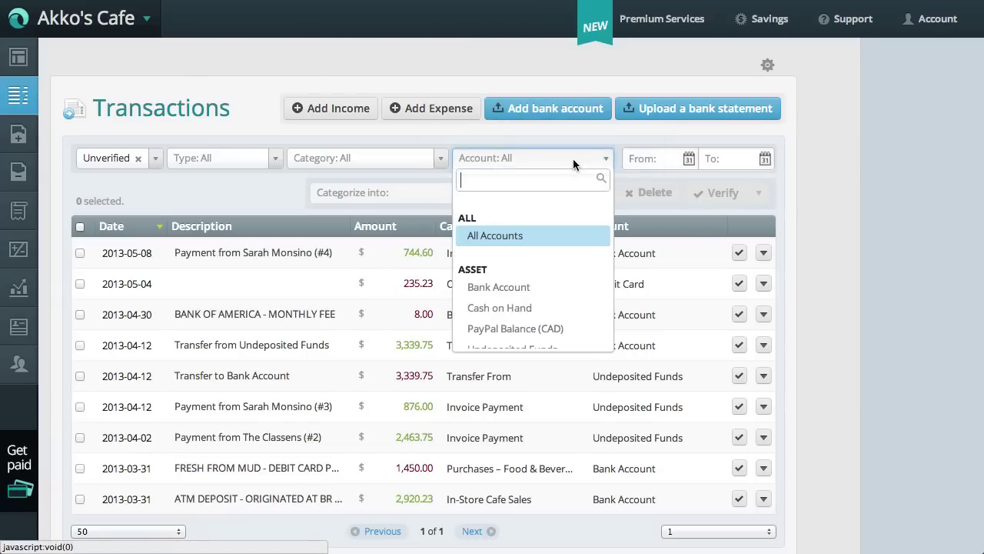
pyautogui.click(551, 287)
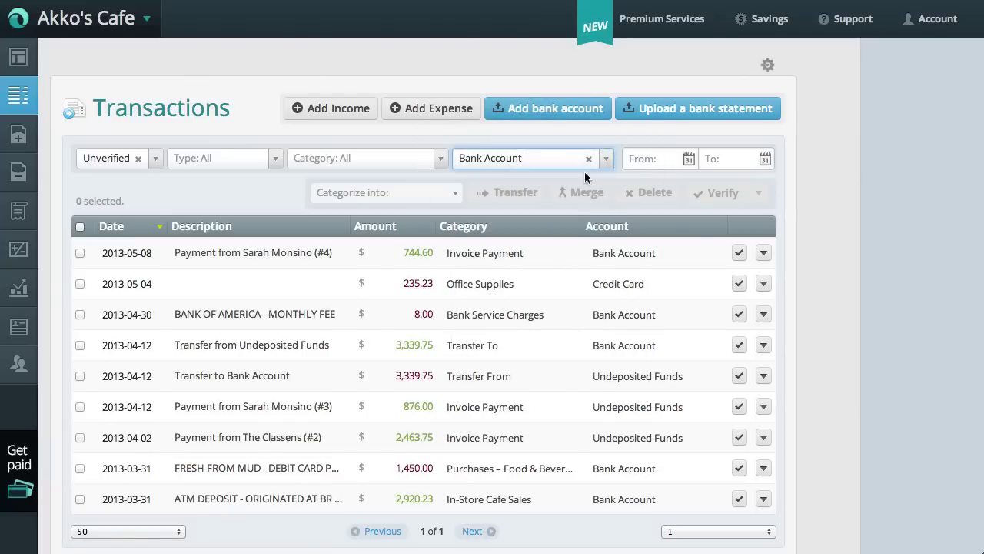